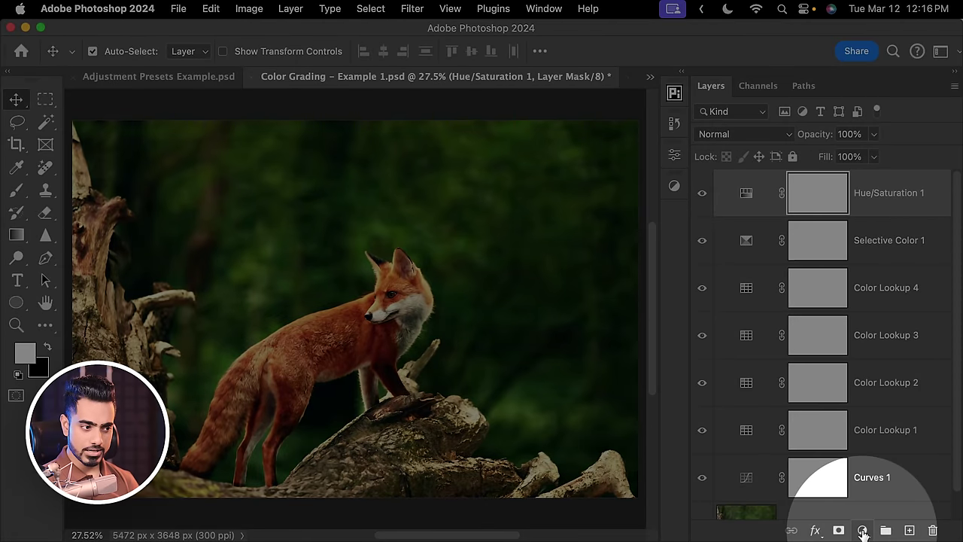
# - Add a Color Lookup adjustment layer above Hue/Saturation 1 using the EdgyAmber.3DL 3D LUT
pyautogui.click(862, 531)
pyautogui.click(887, 464)
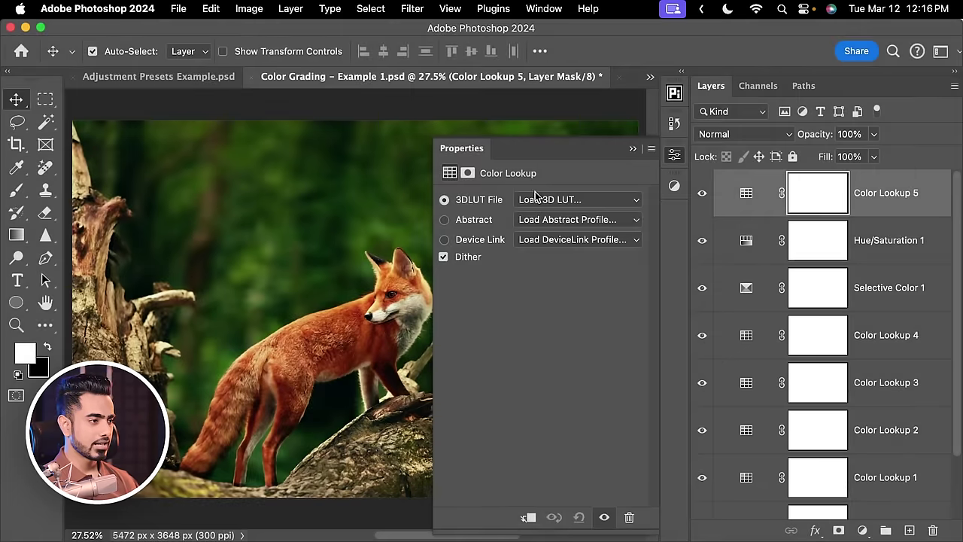
pyautogui.click(536, 197)
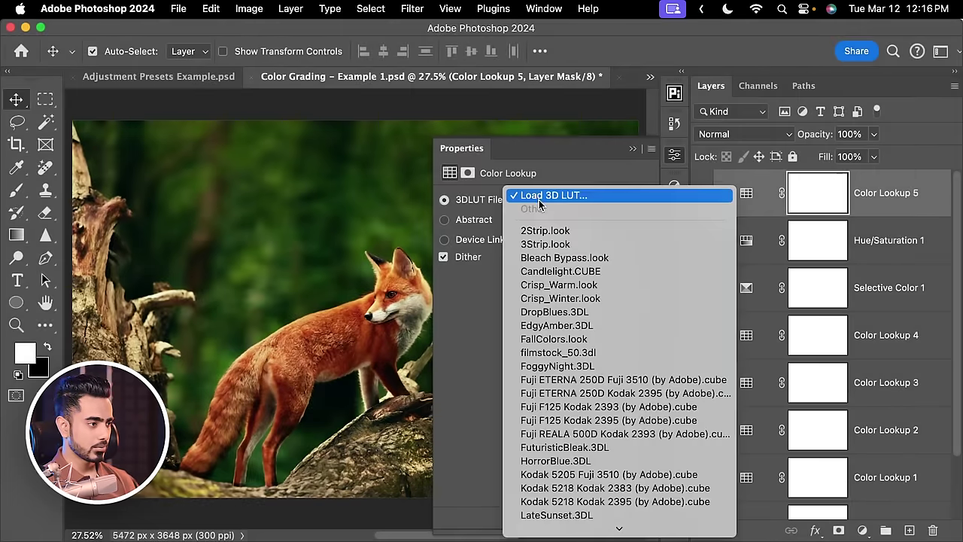
pyautogui.click(576, 329)
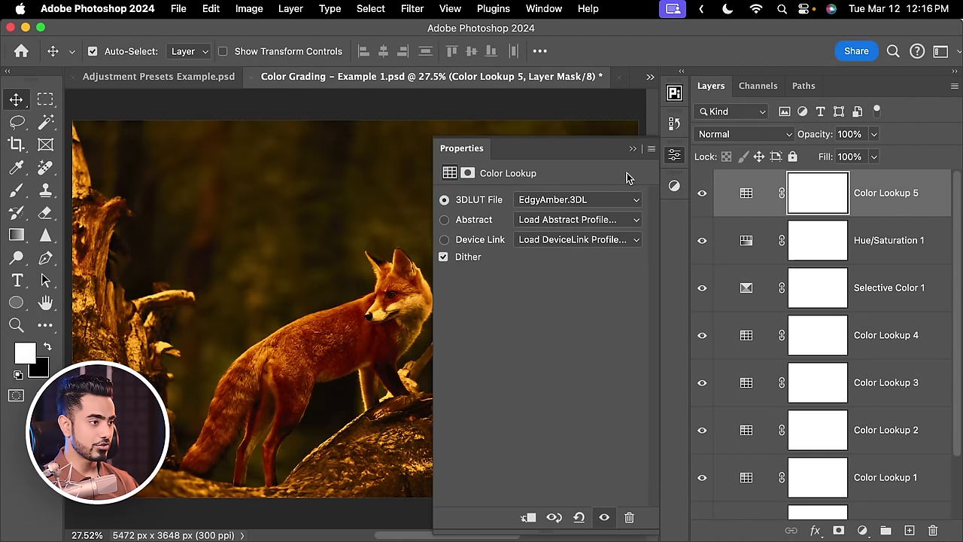
pyautogui.click(633, 149)
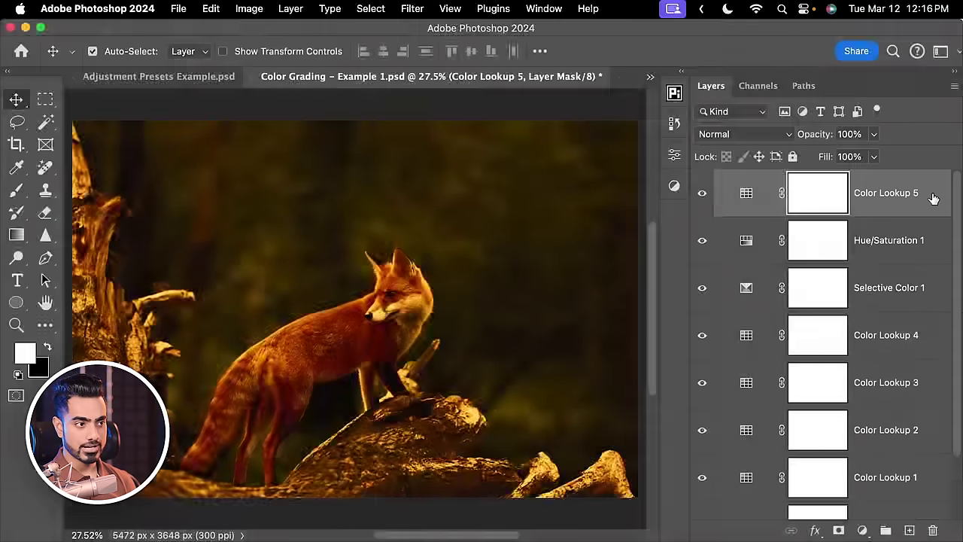
# - Split the dark Underlying Layer Blend If slider of Color Lookup 5 to exclude darker tones, and set the layer's opacity to 40%
pyautogui.doubleClick(928, 199)
pyautogui.moveTo(566, 110); pyautogui.dragTo(726, 99)
pyautogui.moveTo(660, 436); pyautogui.dragTo(890, 433)
pyautogui.moveTo(754, 438); pyautogui.dragTo(705, 440)
pyautogui.moveTo(764, 103); pyautogui.dragTo(568, 117)
pyautogui.click(797, 135)
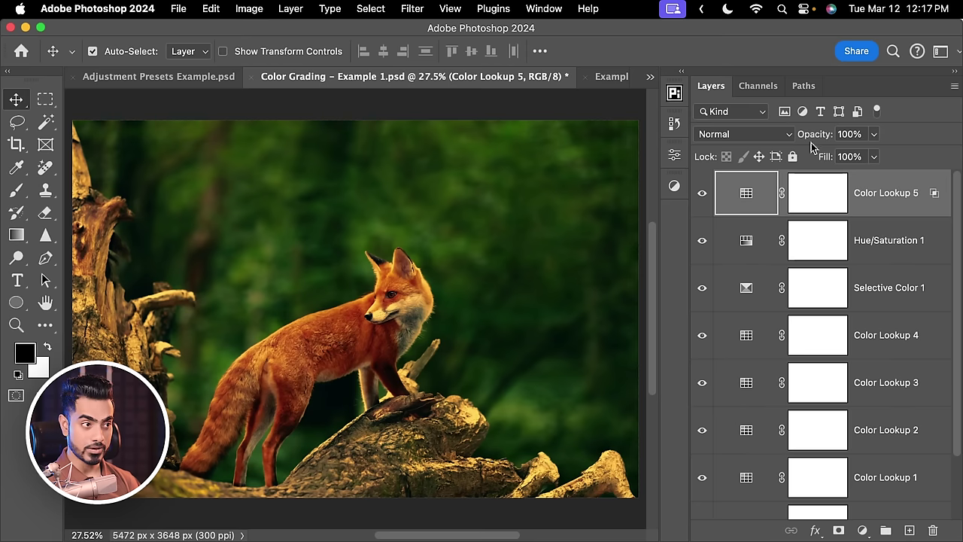
pyautogui.click(859, 134)
pyautogui.write('40')
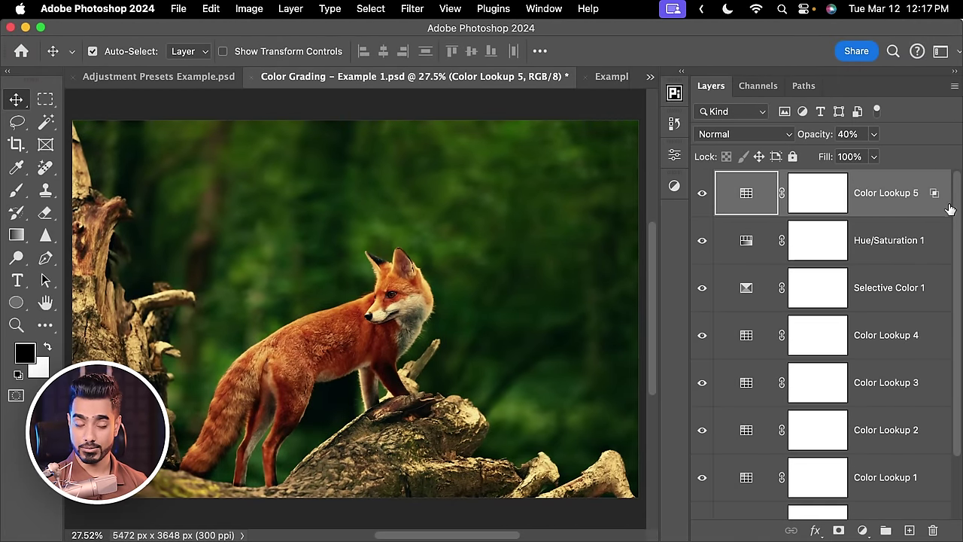
# - Save all adjustment layers from Color Lookup 5 down to Curves 1 as an adjustment preset named Test 1
pyautogui.scroll(-1, 940, 212)
pyautogui.scroll(1, 891, 193)
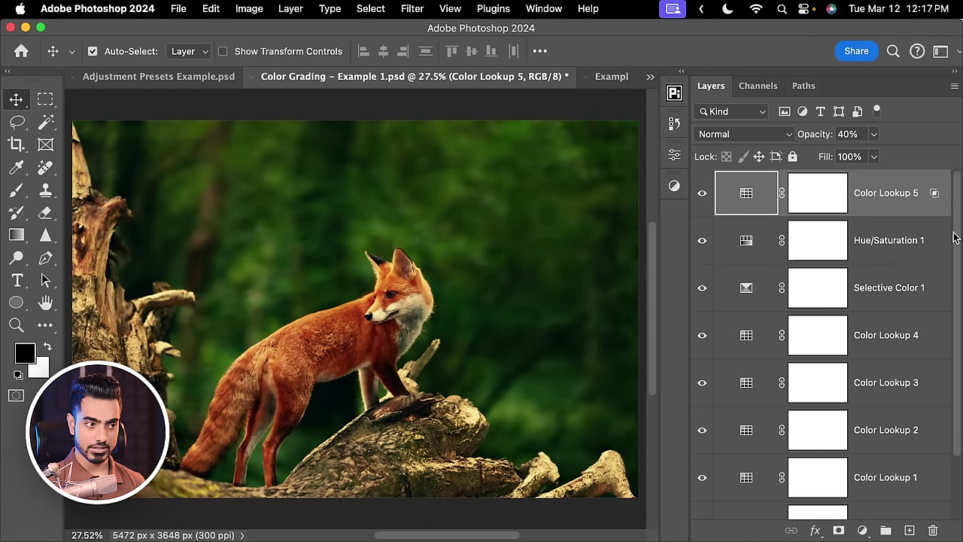
pyautogui.scroll(-3, 954, 237)
pyautogui.keyDown('shift'); pyautogui.click(890, 448); pyautogui.keyUp('shift')
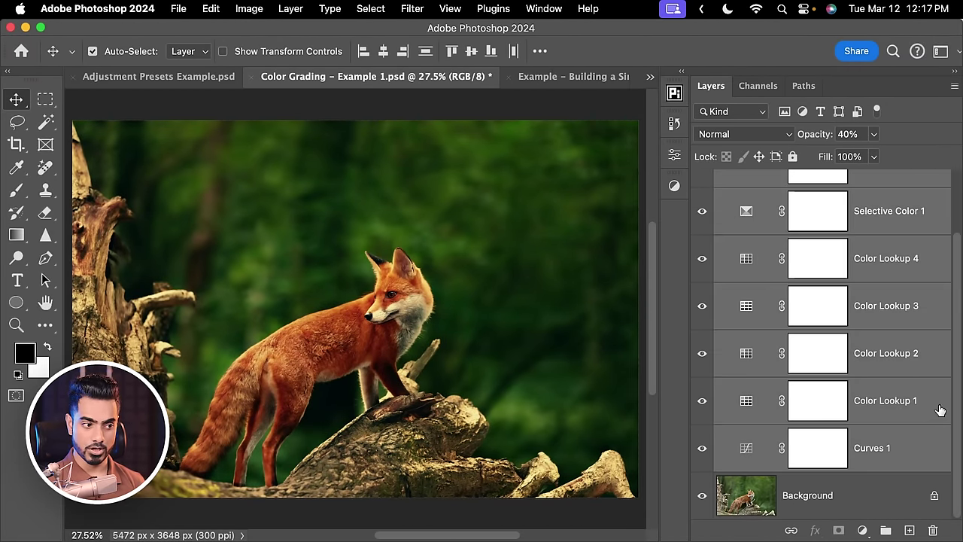
pyautogui.scroll(3, 949, 292)
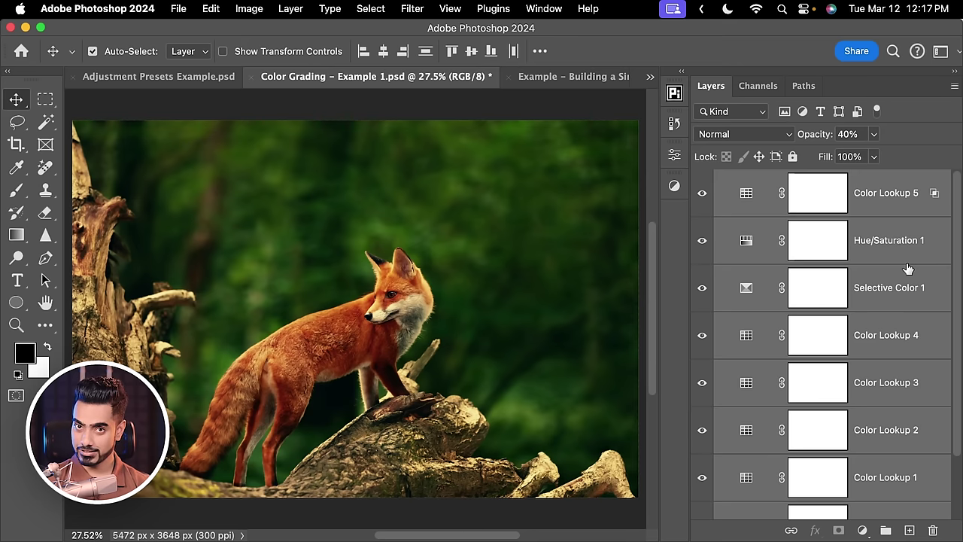
pyautogui.click(674, 186)
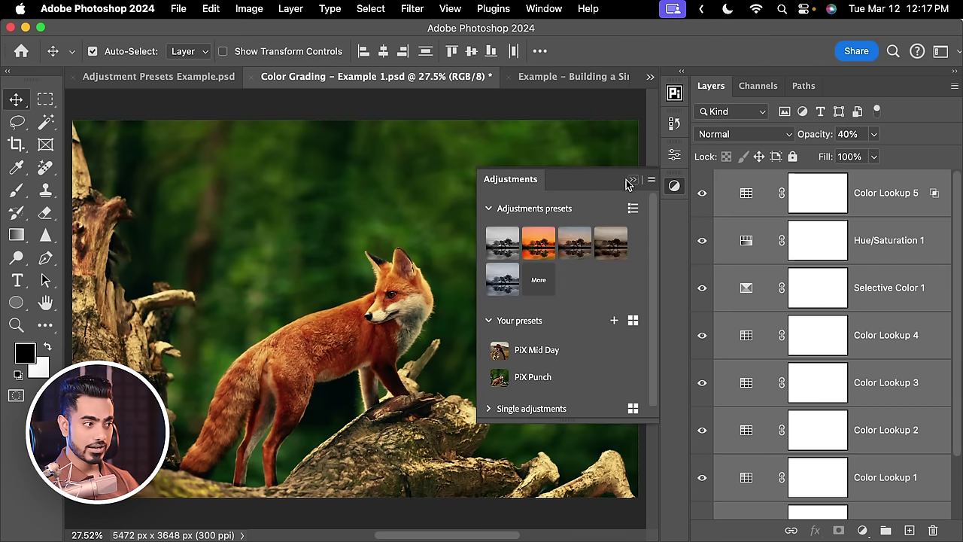
pyautogui.click(614, 321)
pyautogui.moveTo(404, 219); pyautogui.dragTo(304, 224)
pyautogui.write('Test 1')
pyautogui.press('Return')
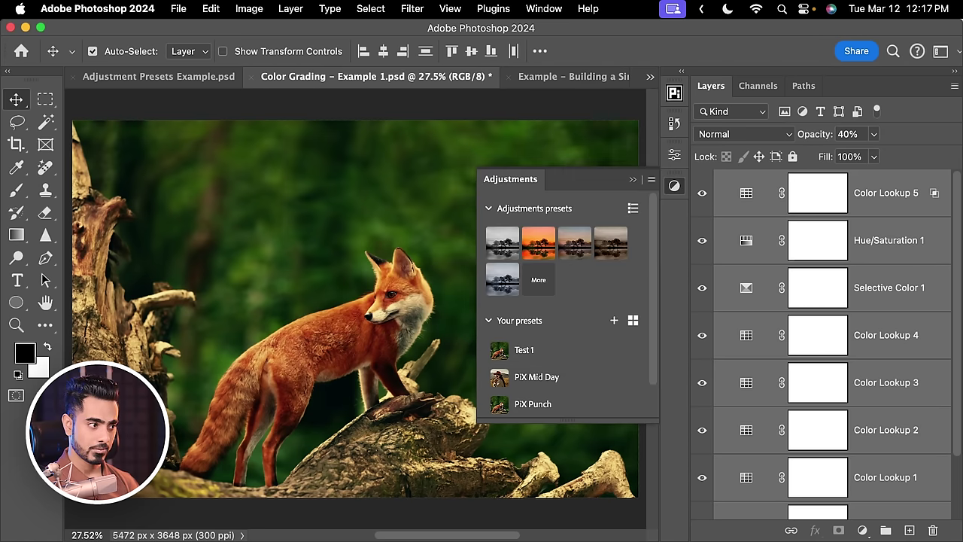
# - Delete all the selected adjustment layers and apply the saved Test 1 preset to the Background photo
pyautogui.scroll(-3, 945, 339)
pyautogui.moveTo(922, 462); pyautogui.dragTo(933, 531)
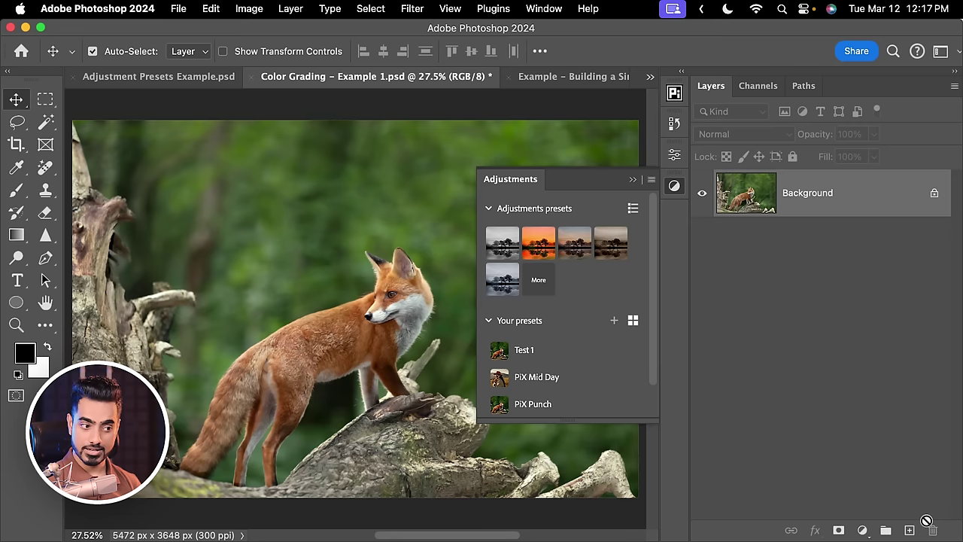
pyautogui.click(527, 351)
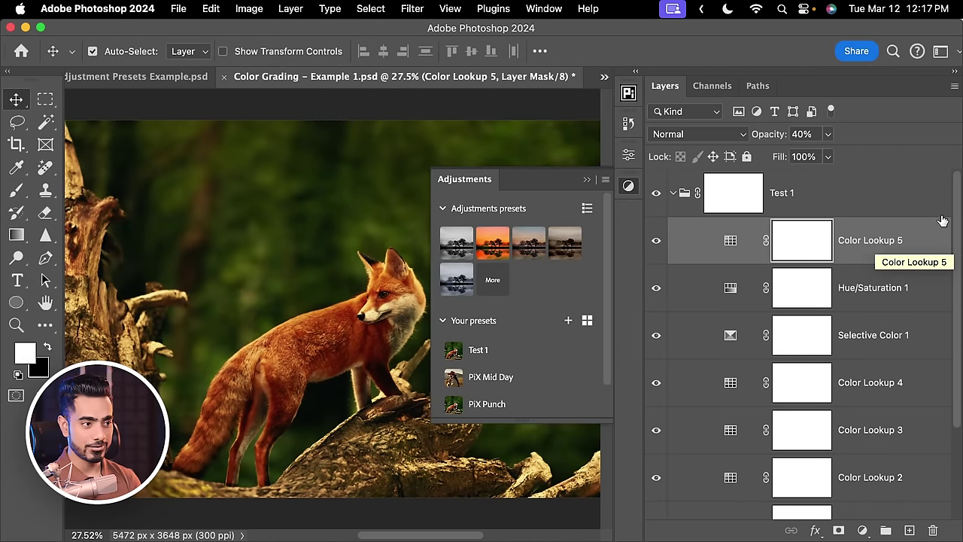
# - Check the Blend If settings in the blending options of Color Lookup 5 in the Test 1 group
pyautogui.doubleClick(933, 242)
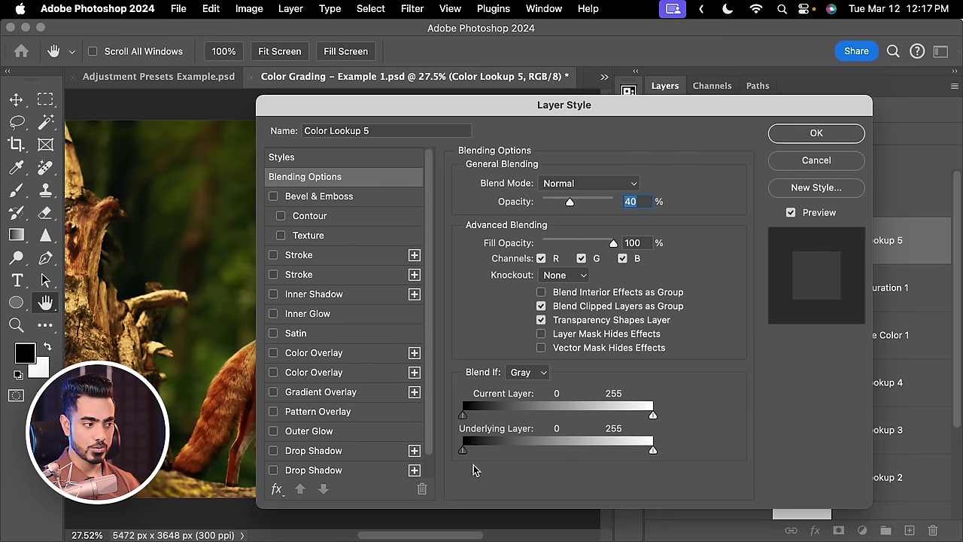
pyautogui.click(800, 165)
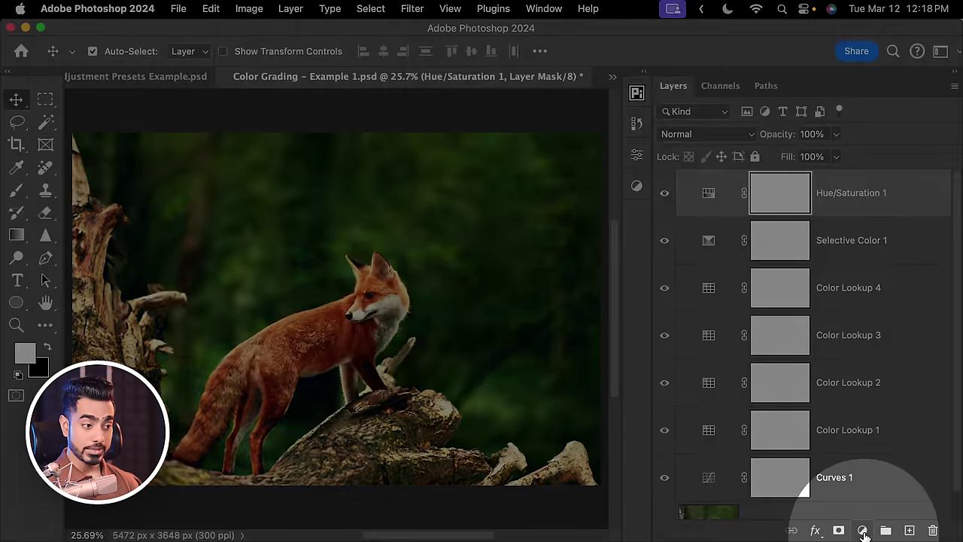
# - Add a Gradient Fill layer above Hue/Saturation 1 and set its gradient's end color stop to yellow f8c514
pyautogui.click(863, 529)
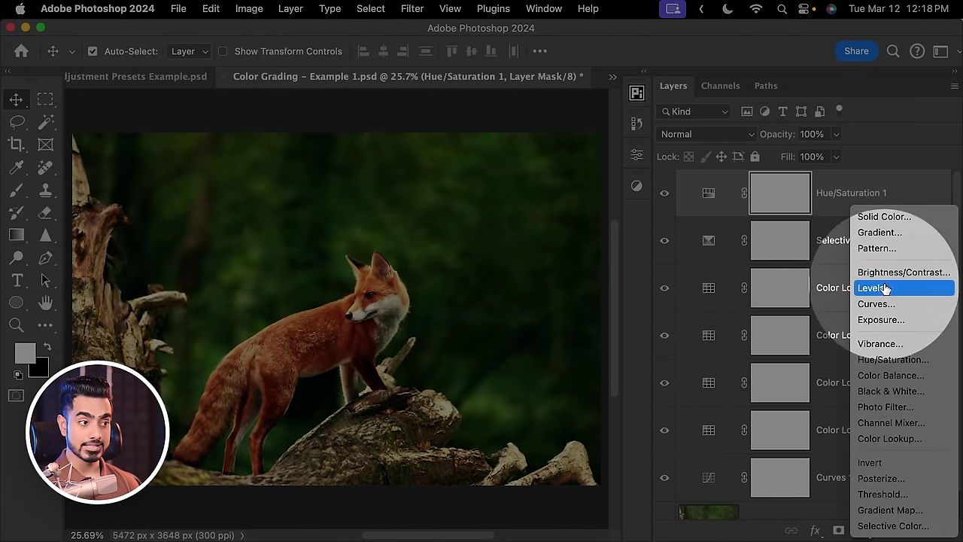
pyautogui.click(879, 231)
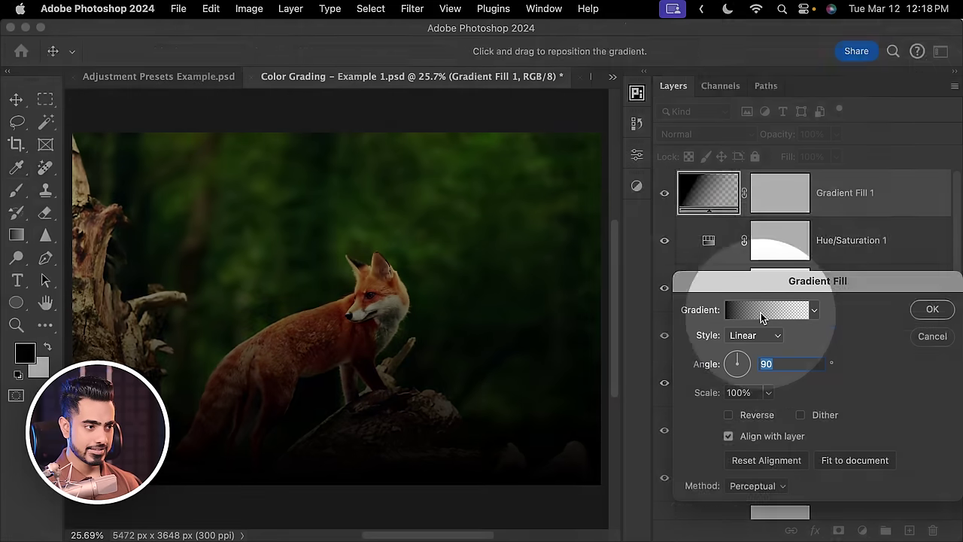
pyautogui.click(761, 313)
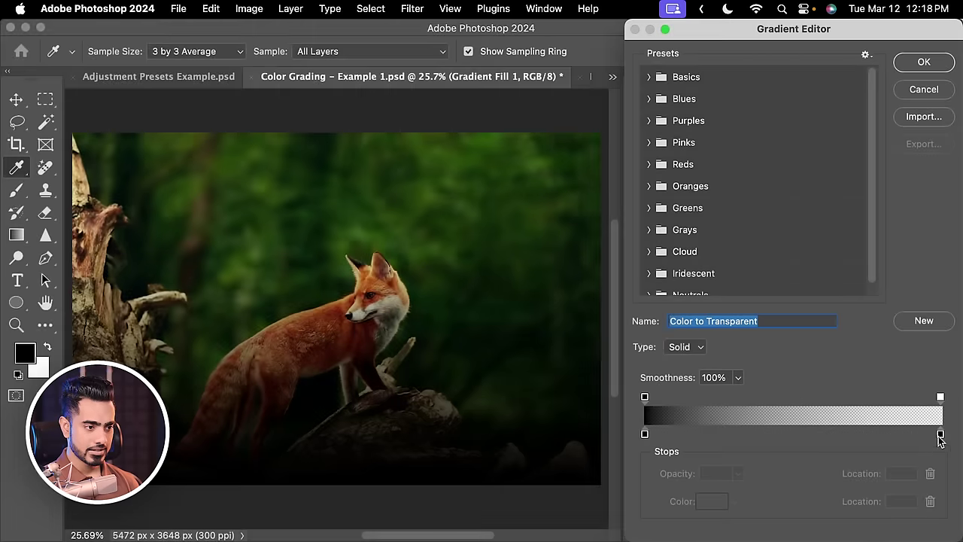
pyautogui.click(940, 435)
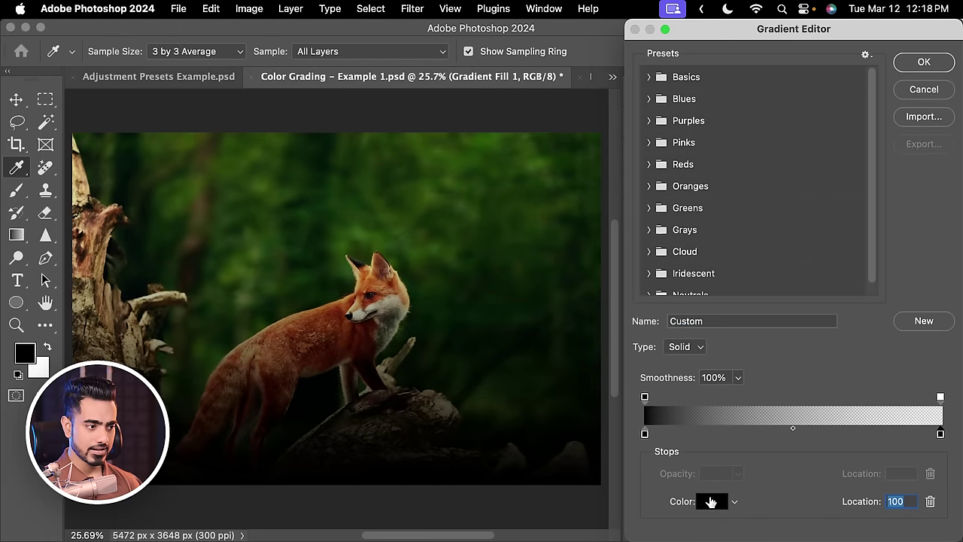
pyautogui.click(712, 501)
pyautogui.click(784, 446)
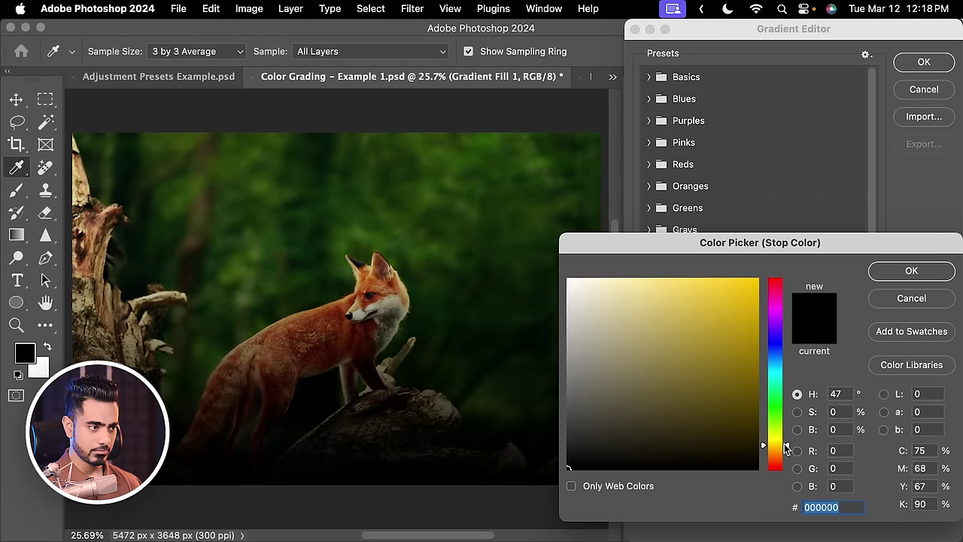
pyautogui.moveTo(733, 331); pyautogui.dragTo(743, 282)
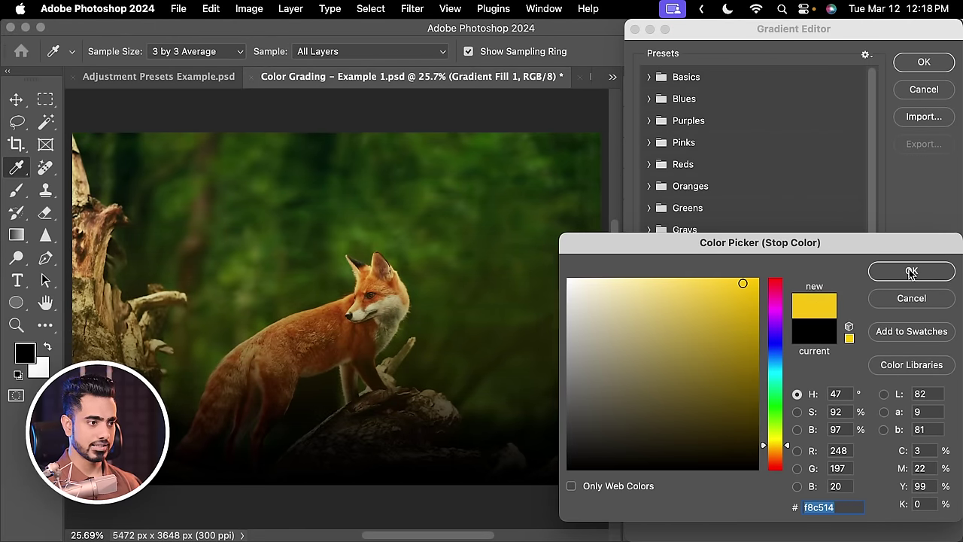
pyautogui.click(911, 273)
# - Set the gradient's start color stop, at location 0, to the orange-red ce5120
pyautogui.click(645, 435)
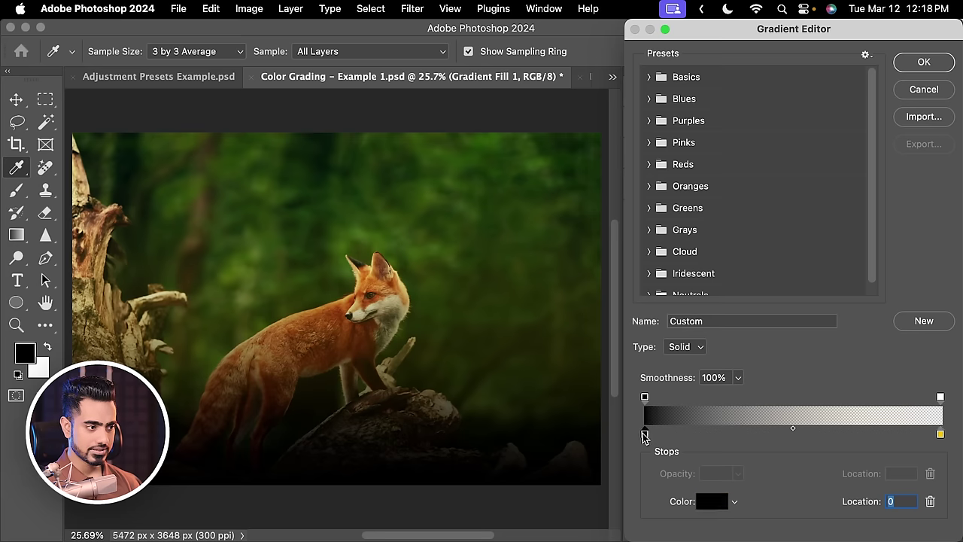
pyautogui.click(702, 502)
pyautogui.moveTo(736, 311); pyautogui.dragTo(728, 315)
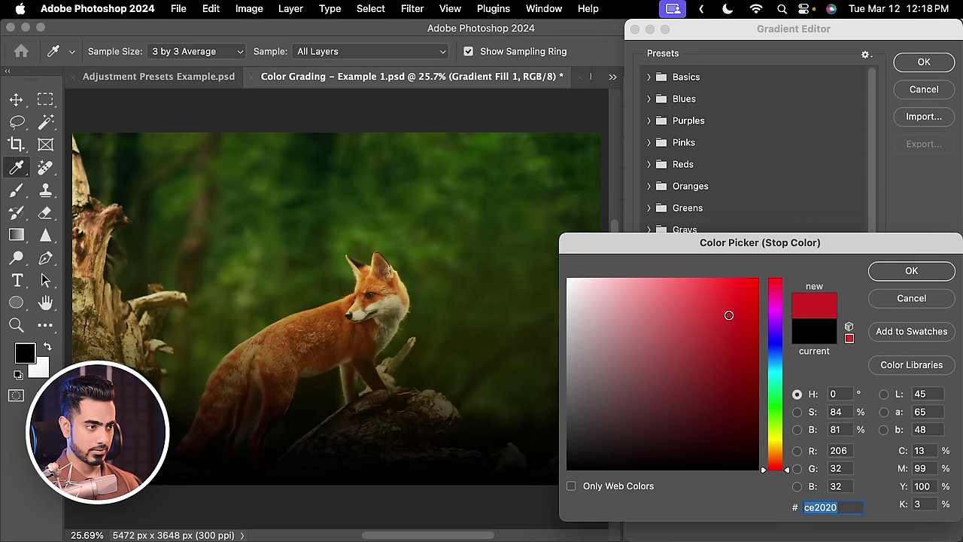
pyautogui.moveTo(780, 462); pyautogui.dragTo(784, 454)
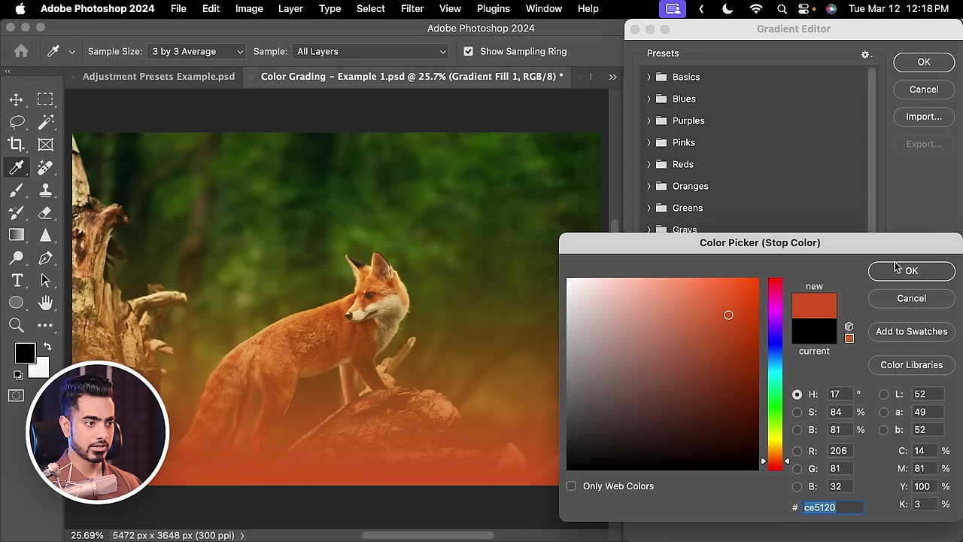
pyautogui.click(899, 270)
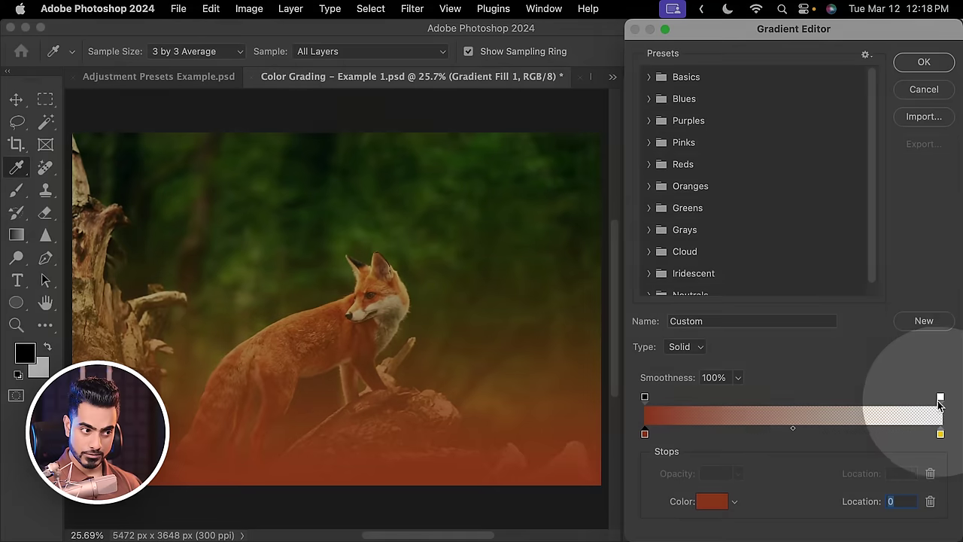
# - Set the gradient's end opacity stop to 100% and its start opacity stop to 0%, and accept the gradient
pyautogui.click(941, 397)
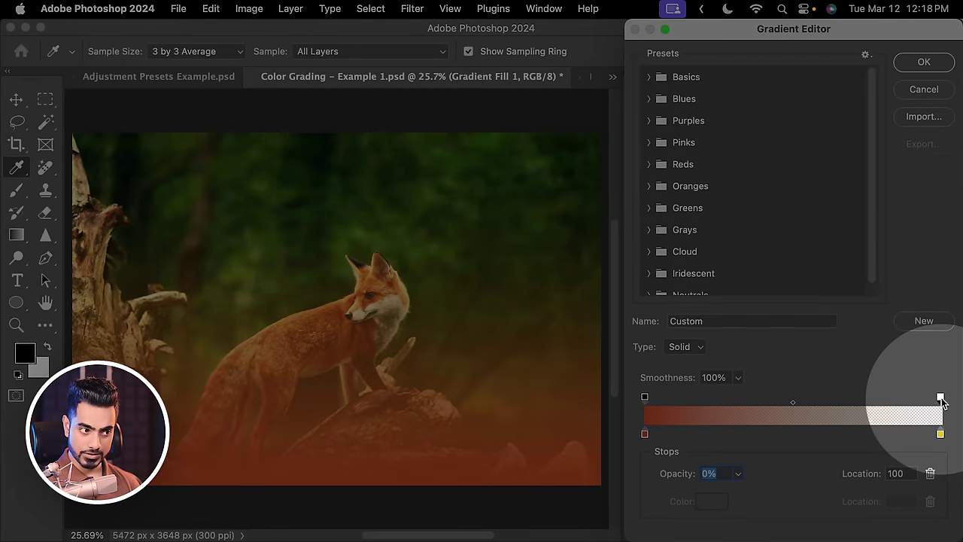
pyautogui.write('100')
pyautogui.press('Return')
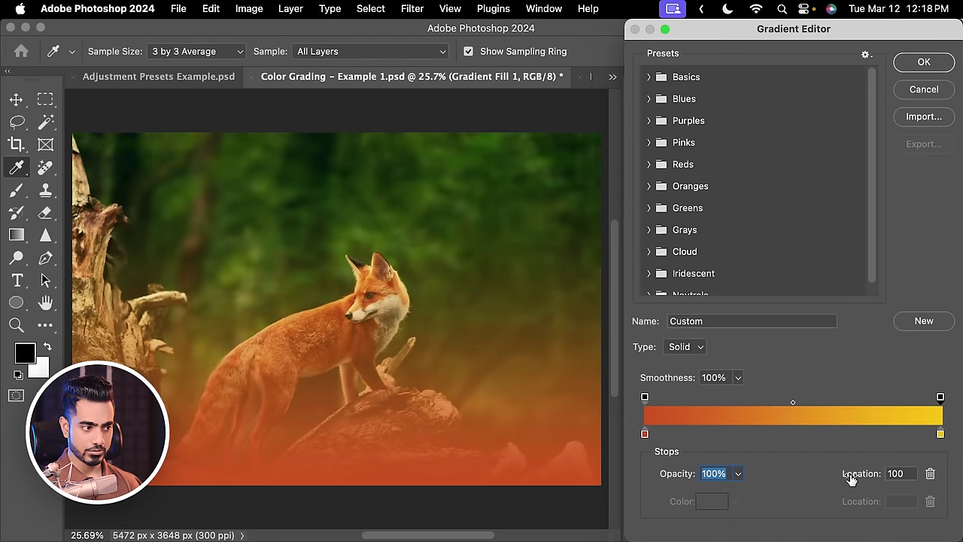
pyautogui.click(645, 397)
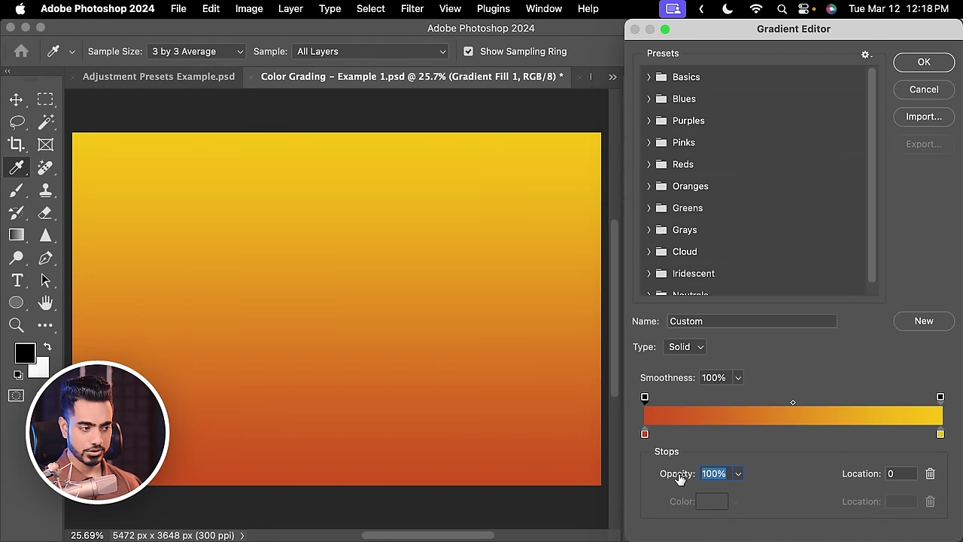
pyautogui.moveTo(674, 476); pyautogui.dragTo(389, 484)
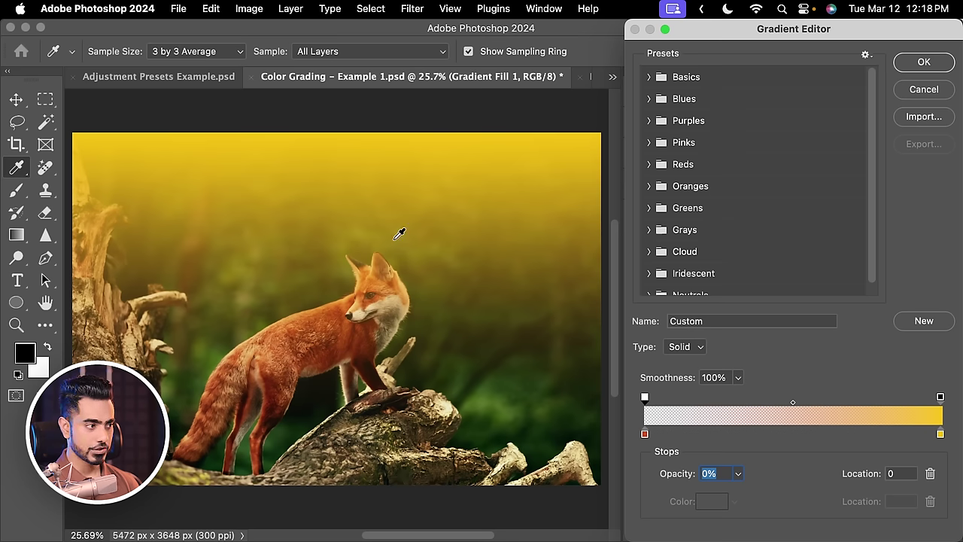
pyautogui.click(924, 63)
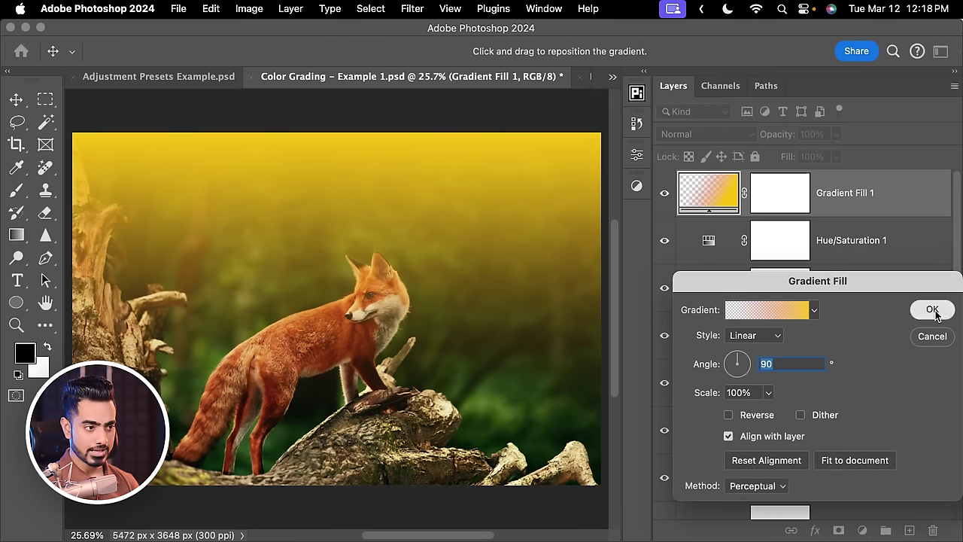
# - Accept the linear 90° gradient fill and set the Gradient Fill 1 layer's blend mode to Soft Light
pyautogui.click(931, 309)
pyautogui.click(703, 134)
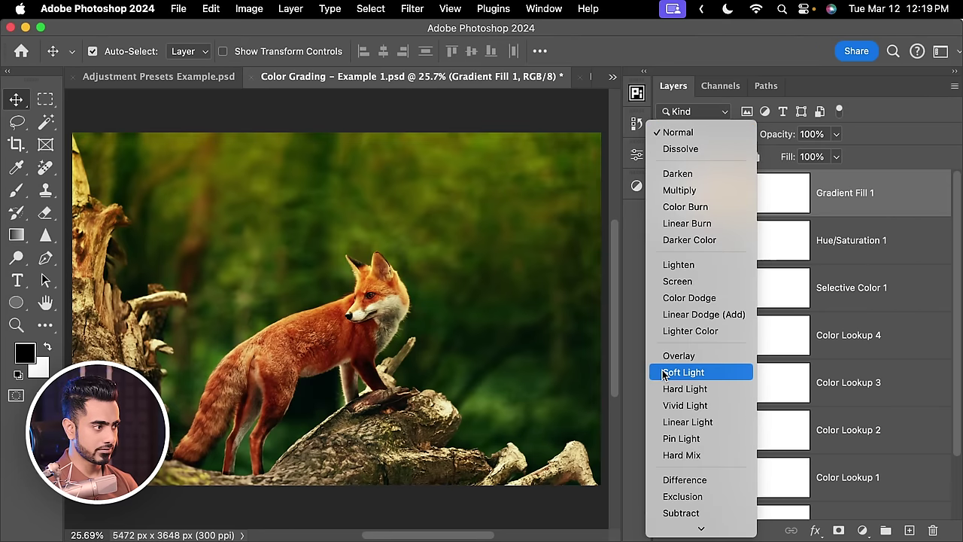
pyautogui.click(665, 374)
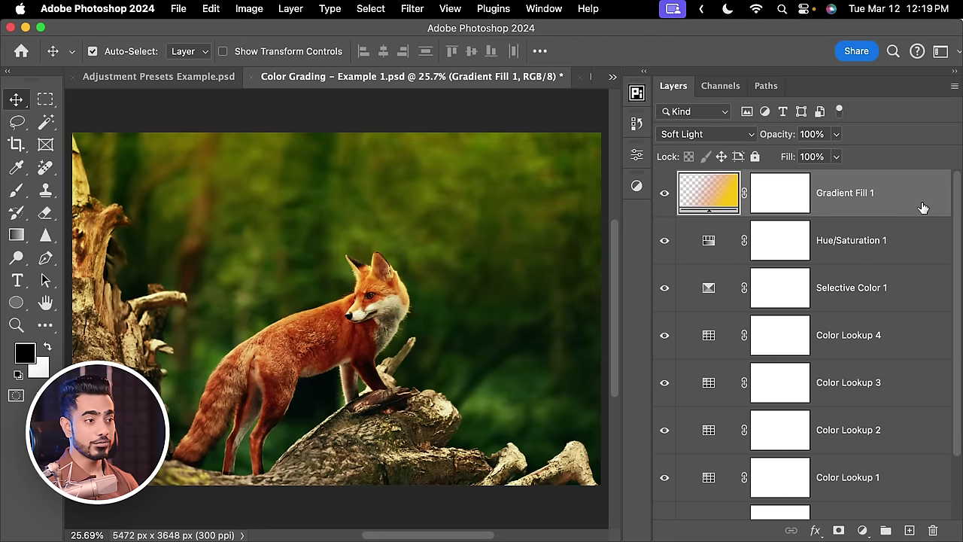
# - Select all layers from Gradient Fill 1 down to Curves 1 and save them as an adjustment preset named Test 2
pyautogui.moveTo(959, 240); pyautogui.dragTo(961, 403)
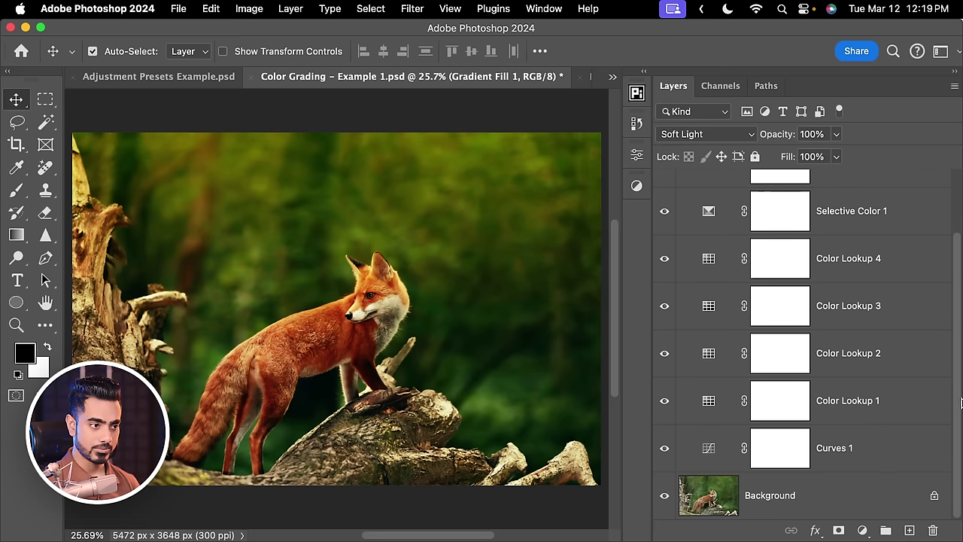
pyautogui.keyDown('shift'); pyautogui.click(883, 455); pyautogui.keyUp('shift')
pyautogui.scroll(3, 941, 253)
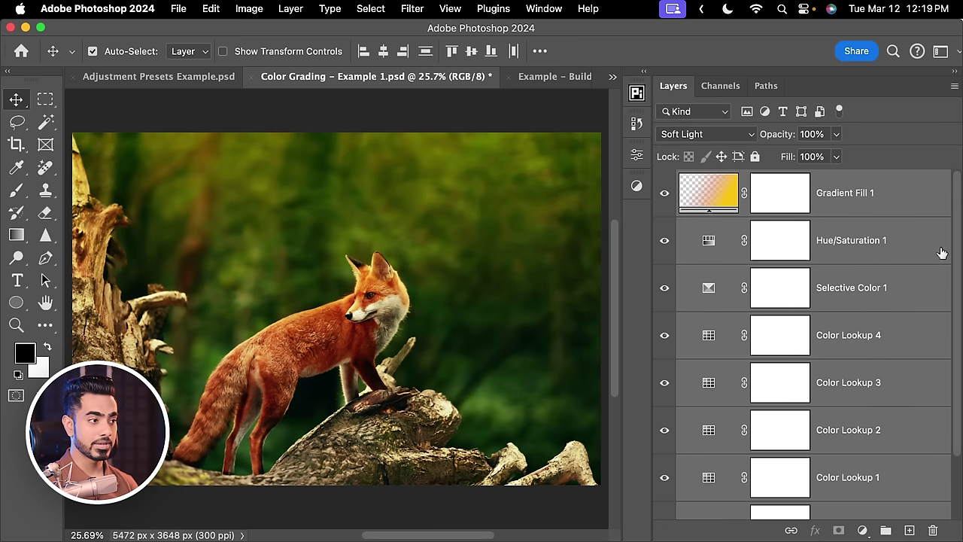
pyautogui.click(636, 185)
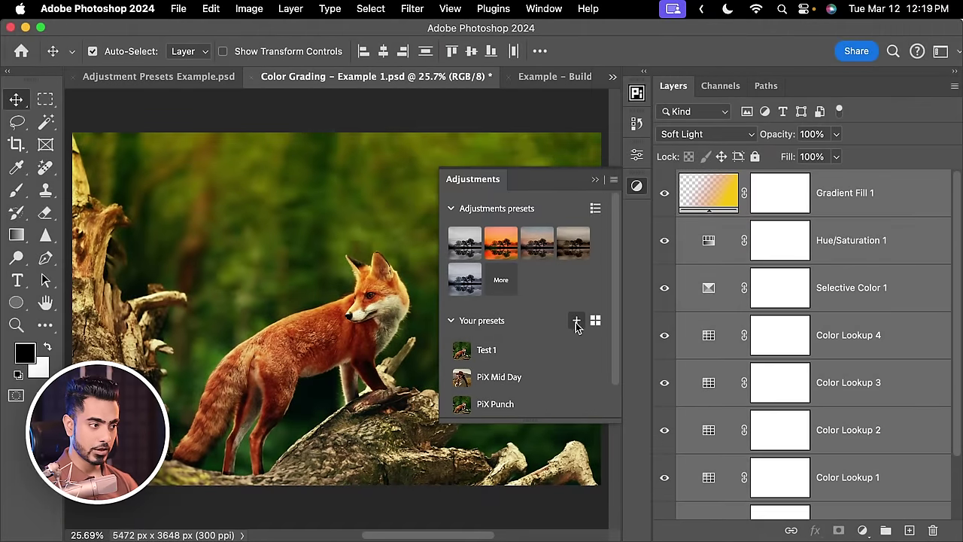
pyautogui.click(575, 322)
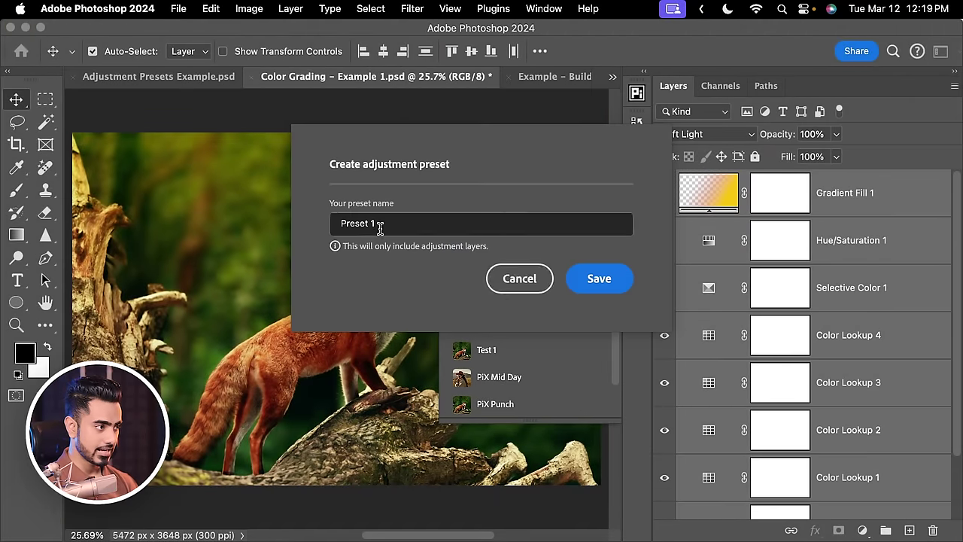
pyautogui.moveTo(377, 222); pyautogui.dragTo(318, 223)
pyautogui.write('Test 3')
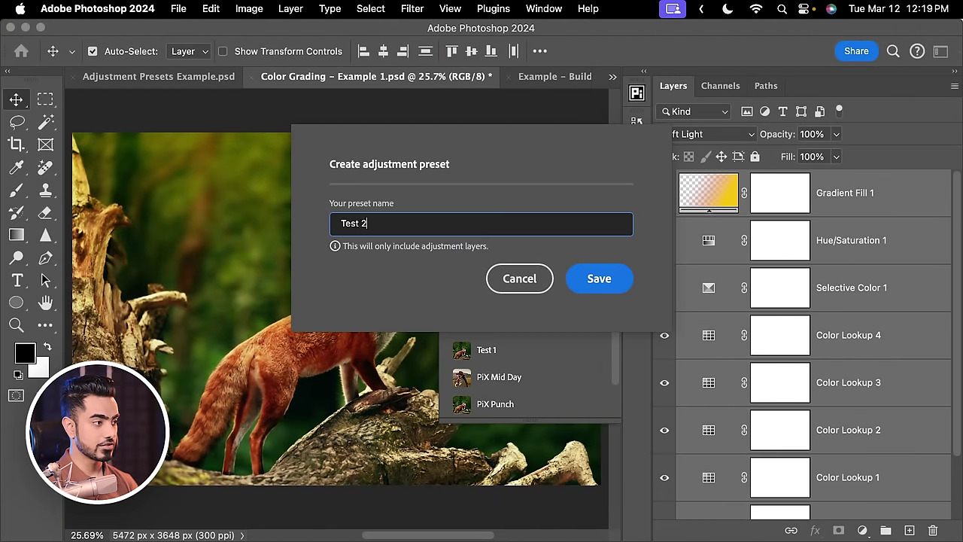
pyautogui.press('Return')
pyautogui.click(636, 189)
# - Delete all the grading layers above the Background and apply the Test 2 preset to the photo
pyautogui.keyDown('shift'); pyautogui.click(903, 474); pyautogui.keyUp('shift')
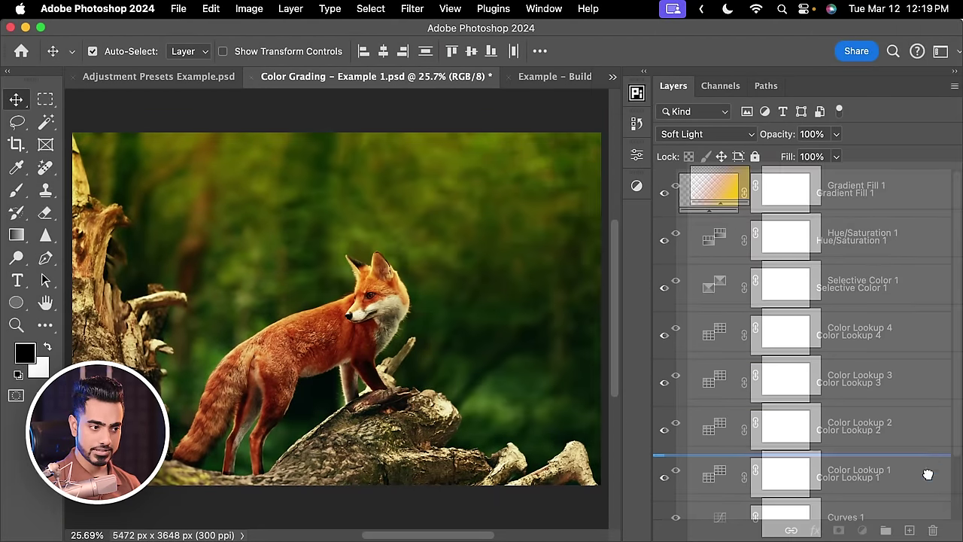
pyautogui.click(932, 530)
pyautogui.click(638, 186)
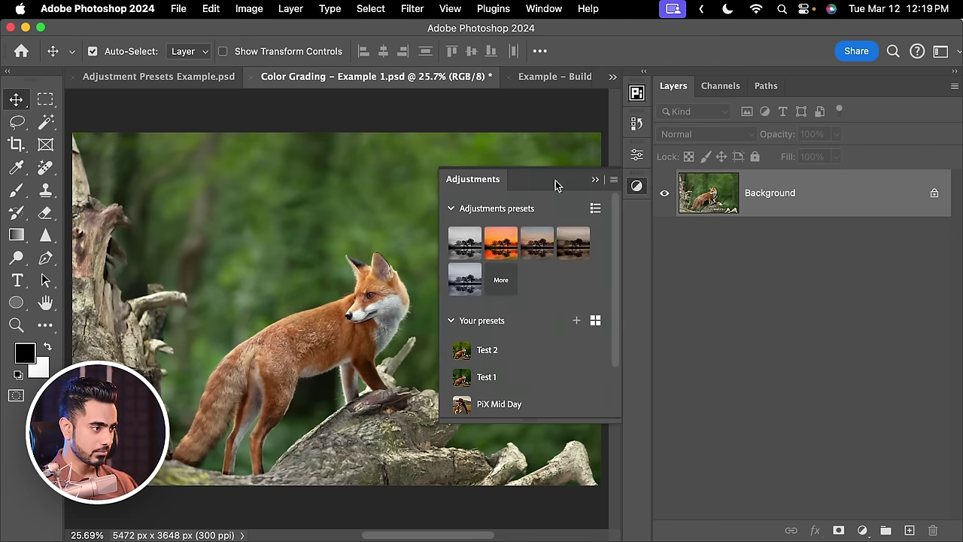
pyautogui.click(498, 352)
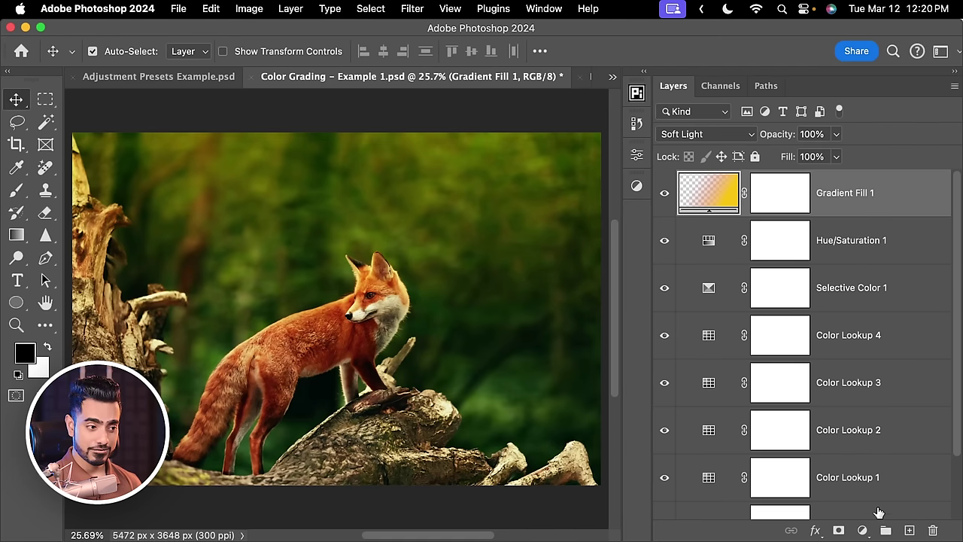
# - Add a Curves adjustment layer above Gradient Fill 1 and pull its curve down to darken the photo
pyautogui.click(862, 529)
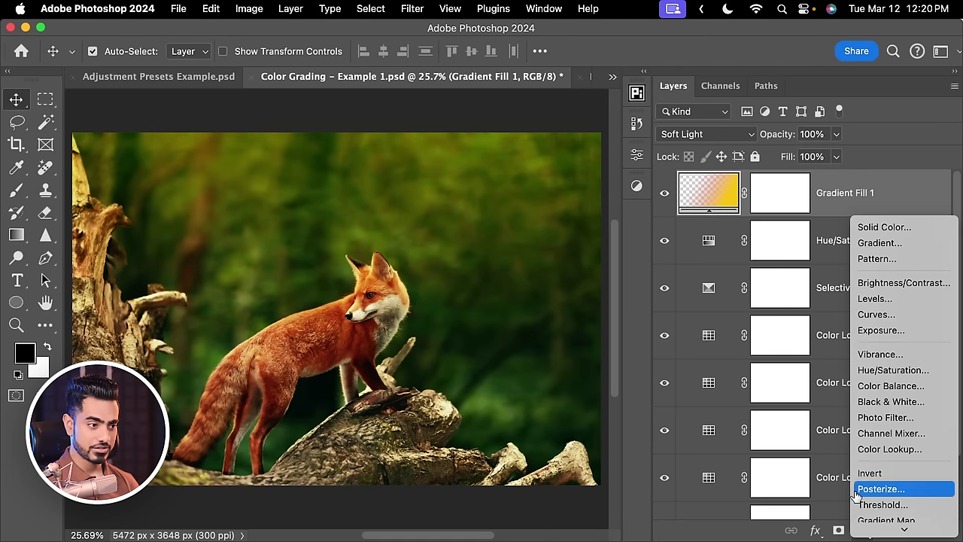
pyautogui.click(874, 315)
pyautogui.moveTo(525, 314); pyautogui.dragTo(533, 328)
pyautogui.click(593, 150)
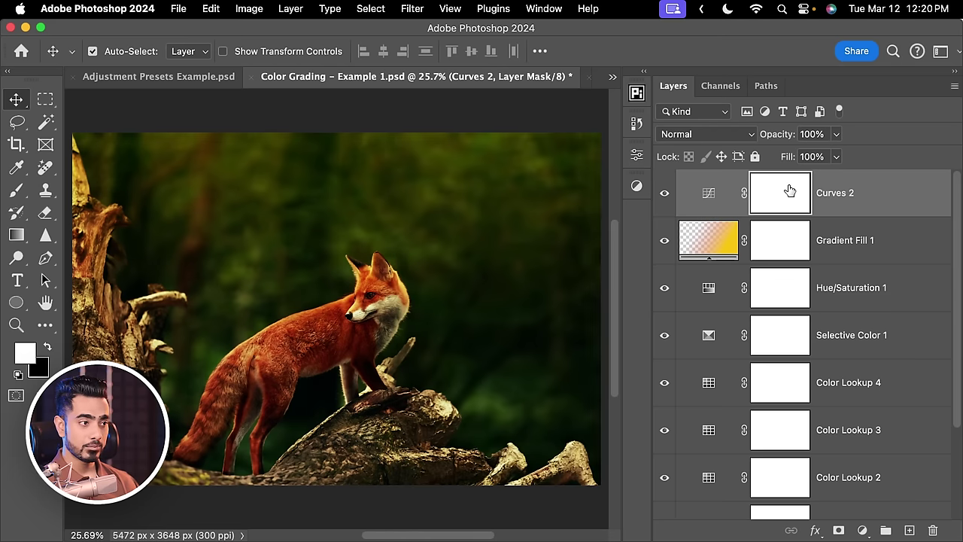
# - Draw a white-to-black radial gradient on the Curves 2 mask from the fox's head to the photo's lower-right corner
pyautogui.click(18, 236)
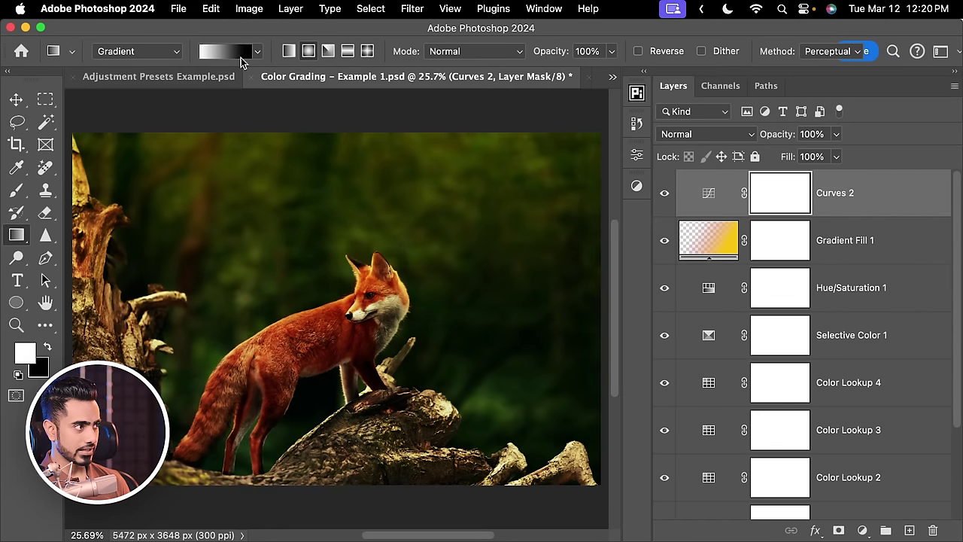
pyautogui.click(312, 60)
pyautogui.moveTo(369, 292); pyautogui.dragTo(575, 467)
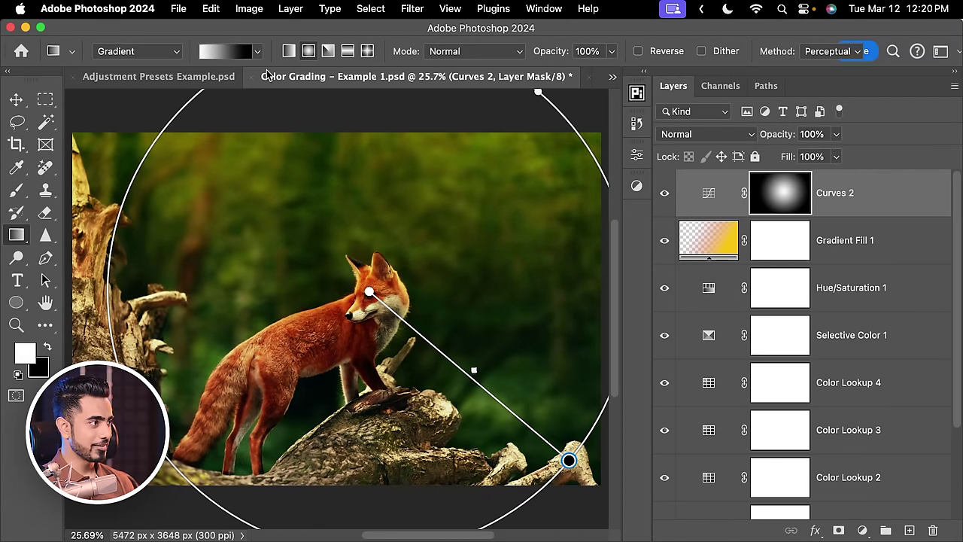
# - Switch the Curves 2 mask gradient to the black-to-white Basics preset and adjust its center over the fox's head
pyautogui.click(257, 53)
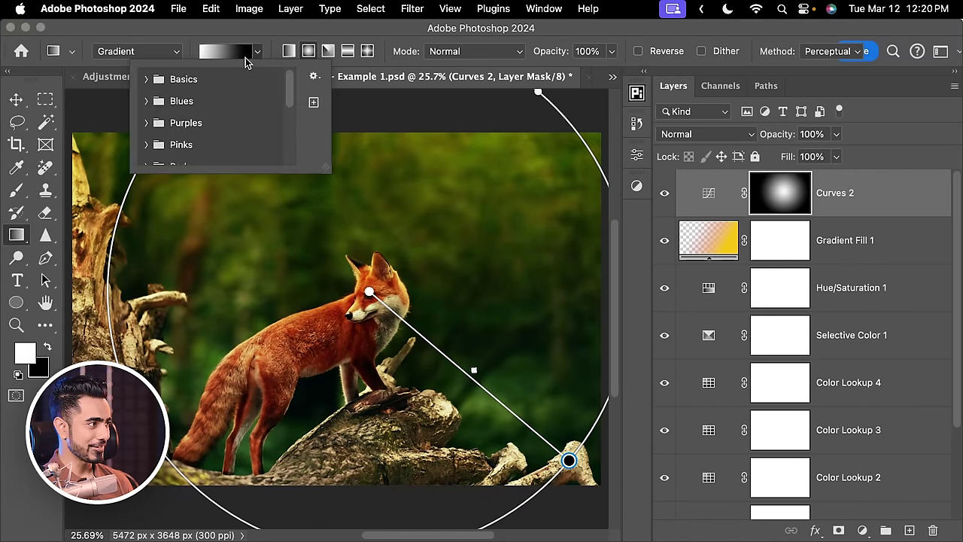
pyautogui.click(147, 79)
pyautogui.click(214, 101)
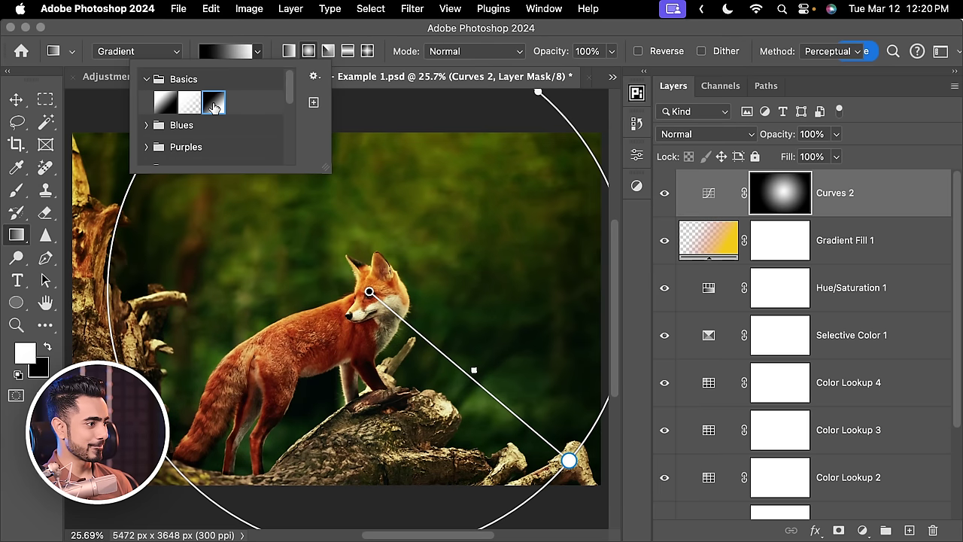
pyautogui.click(147, 79)
pyautogui.moveTo(370, 292)
pyautogui.mouseDown()
pyautogui.moveTo(527, 296)
pyautogui.moveTo(318, 359)
pyautogui.moveTo(319, 299)
pyautogui.moveTo(368, 299)
pyautogui.mouseUp()
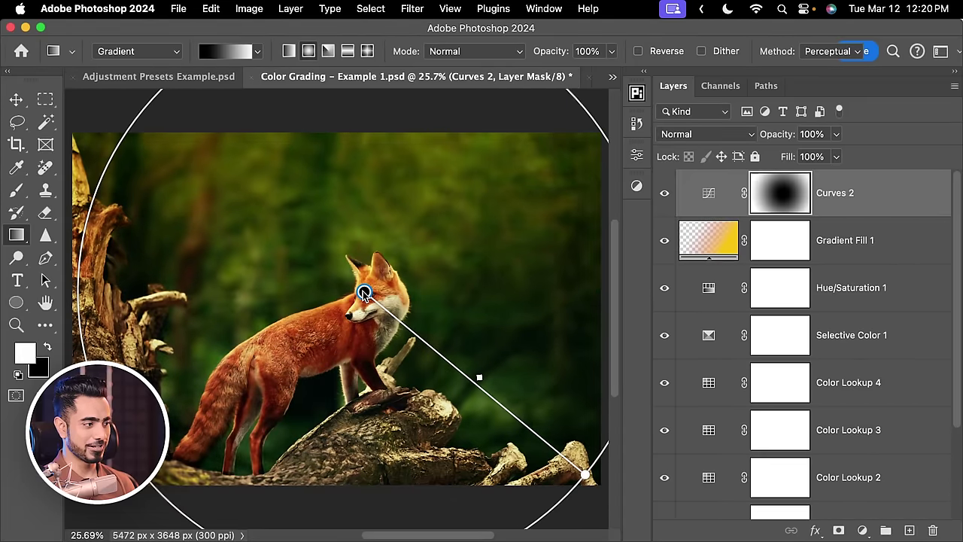
# - Select all layers from Curves 2 down to Curves 1 and save them as an adjustment preset named Test 3
pyautogui.click(882, 203)
pyautogui.moveTo(954, 246); pyautogui.dragTo(951, 354)
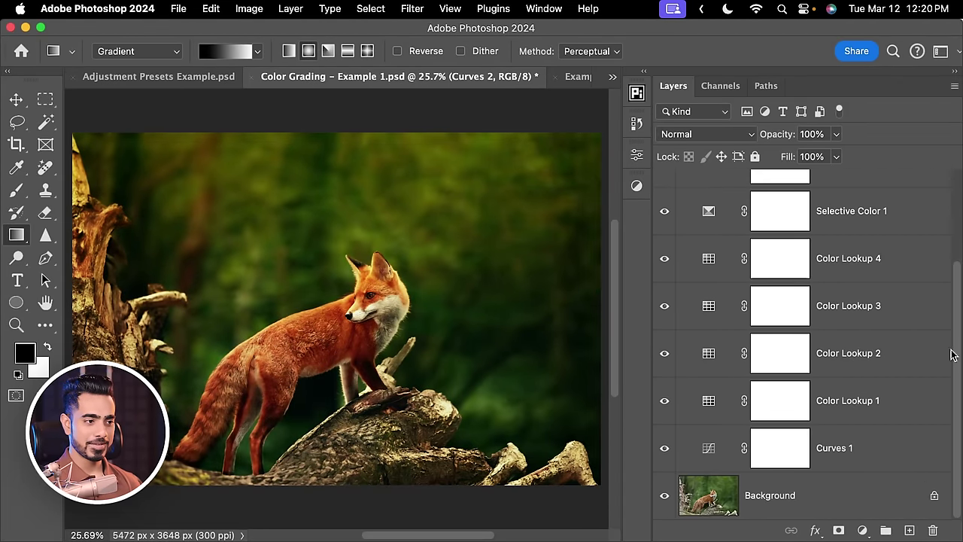
pyautogui.moveTo(952, 424); pyautogui.dragTo(819, 285)
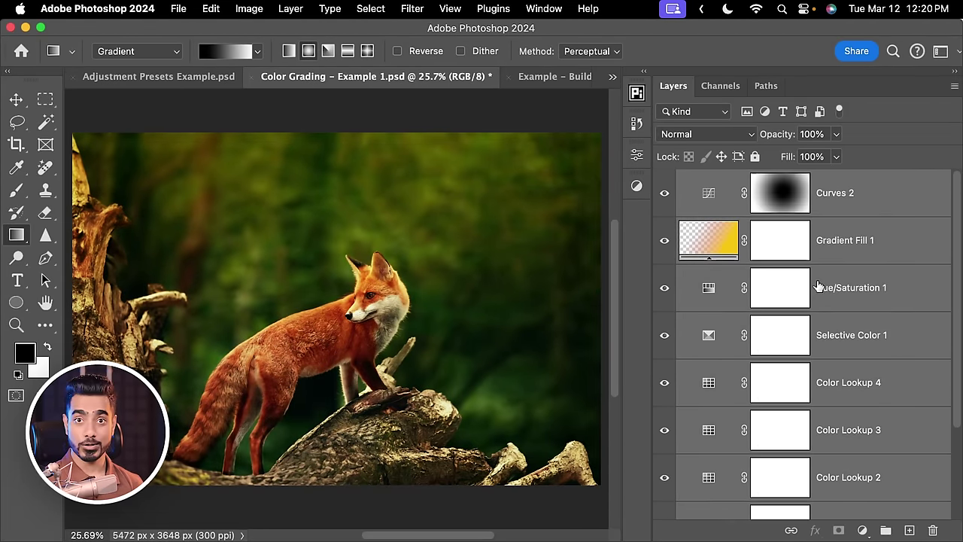
pyautogui.click(636, 185)
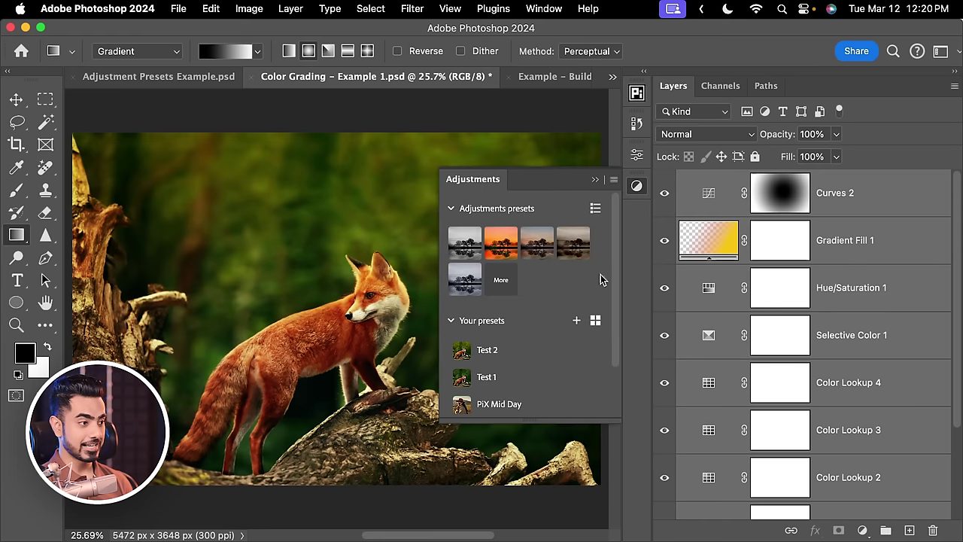
pyautogui.click(575, 321)
pyautogui.tripleClick(436, 223)
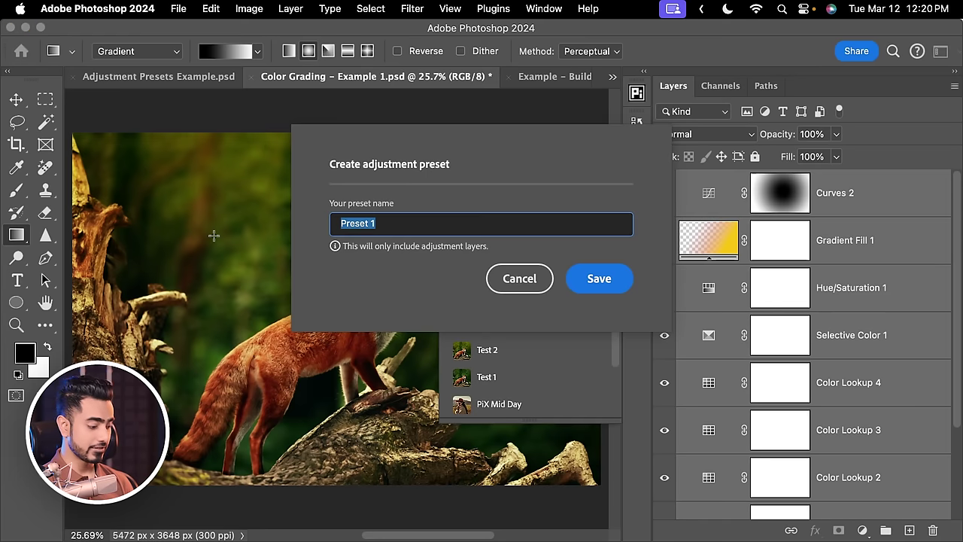
pyautogui.write('Test 3')
pyautogui.press('Return')
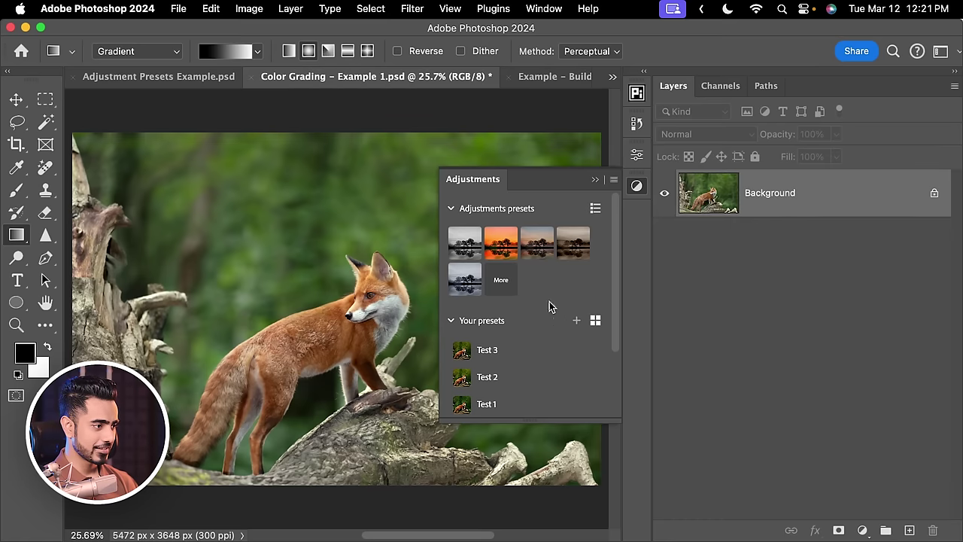
# - Apply the Test 3 preset to the Background layer
pyautogui.click(506, 350)
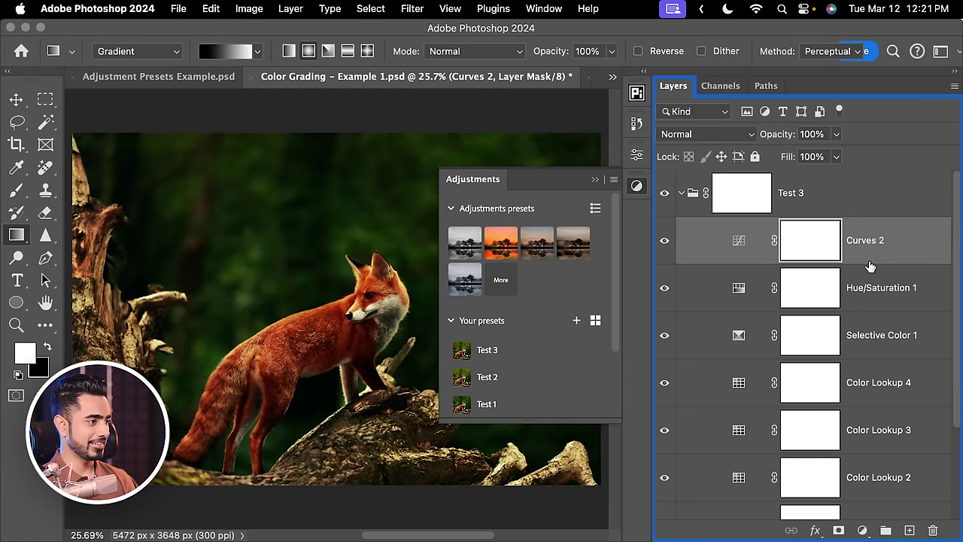